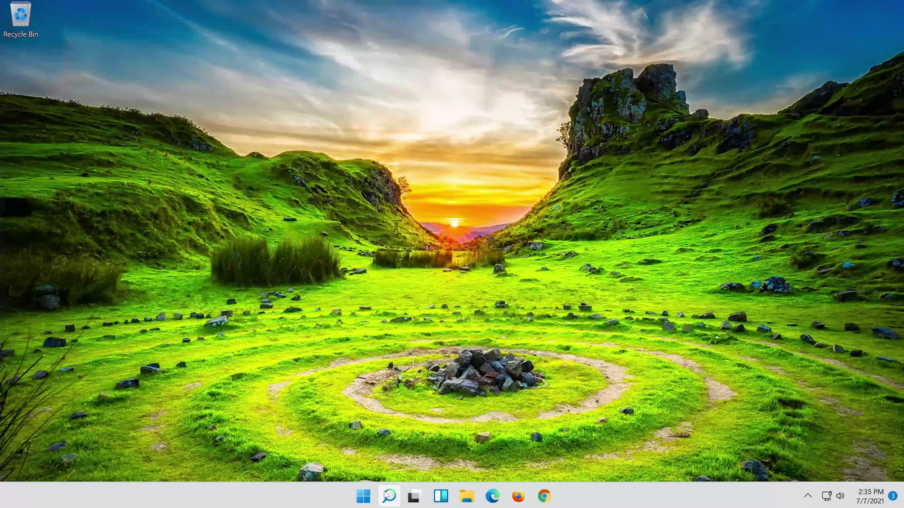
Search Windows for 'control panel'.
{"action": "left_click", "coordinate": [386, 495]}
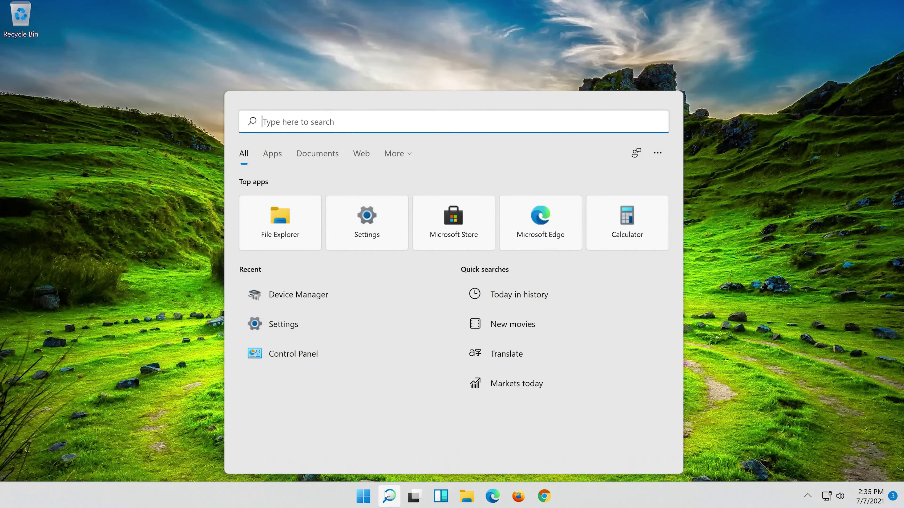
{"action": "type", "text": "control panel"}
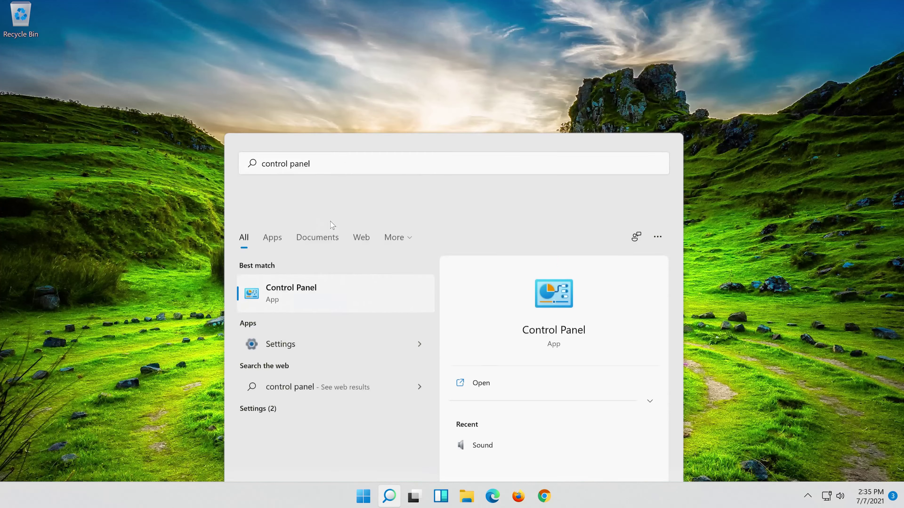
Launch Control Panel and go to Network and Internet > Network and Sharing Center.
{"action": "left_click", "coordinate": [330, 223]}
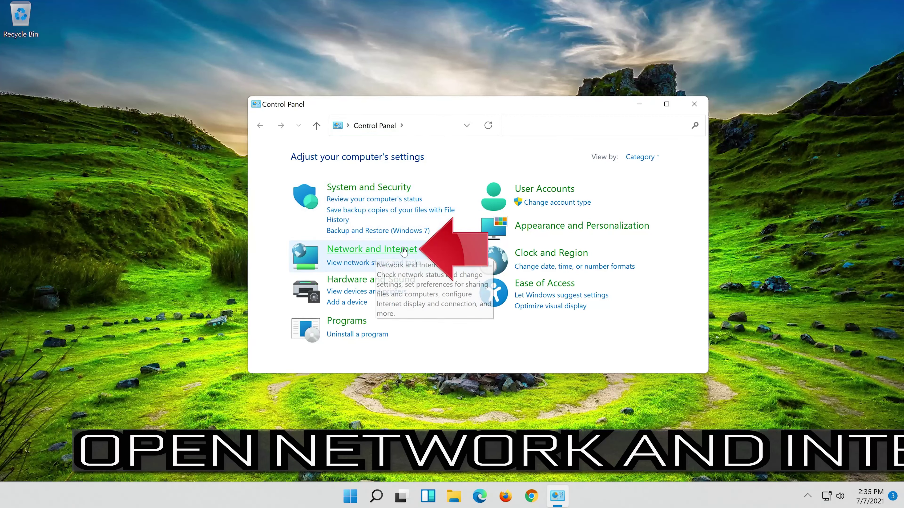
{"action": "left_click", "coordinate": [390, 250]}
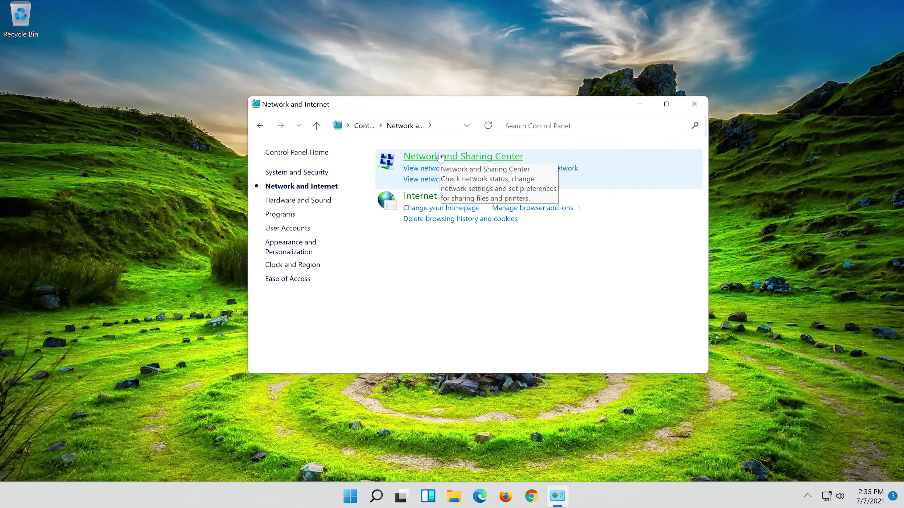
{"action": "left_click", "coordinate": [440, 157]}
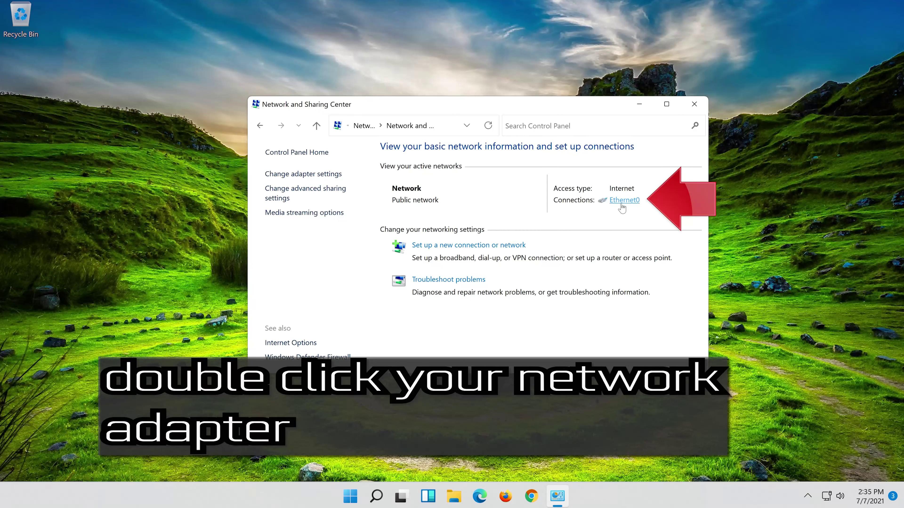
Open the Ethernet0 connection's Internet Protocol Version 4 (TCP/IPv4) properties.
{"action": "left_click", "coordinate": [622, 205]}
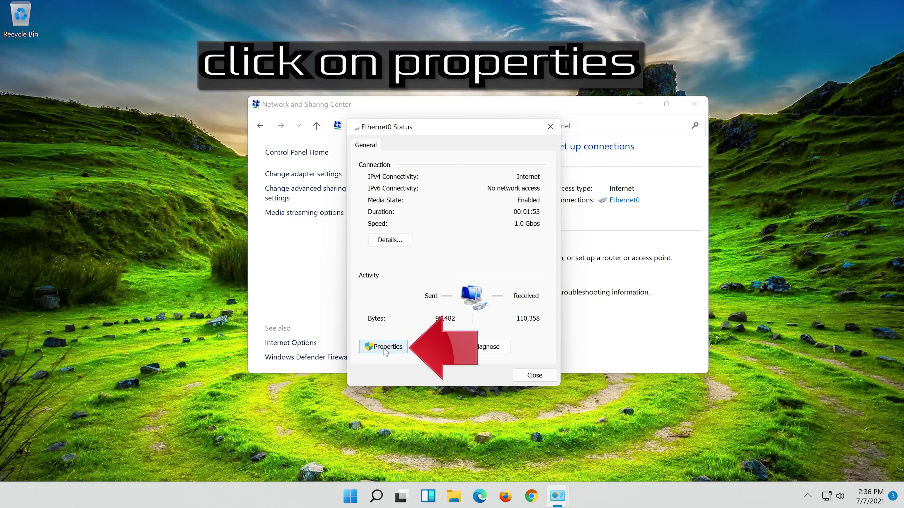
{"action": "left_click", "coordinate": [384, 352]}
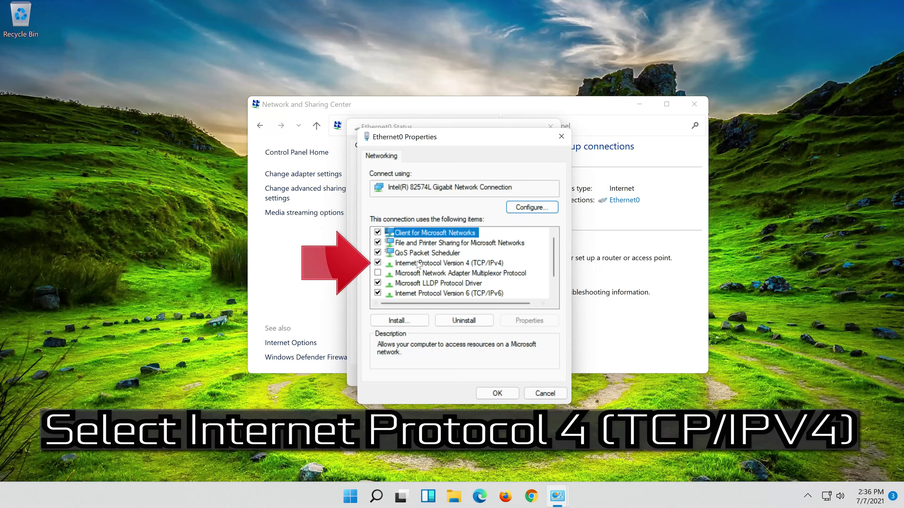
{"action": "left_click", "coordinate": [398, 265]}
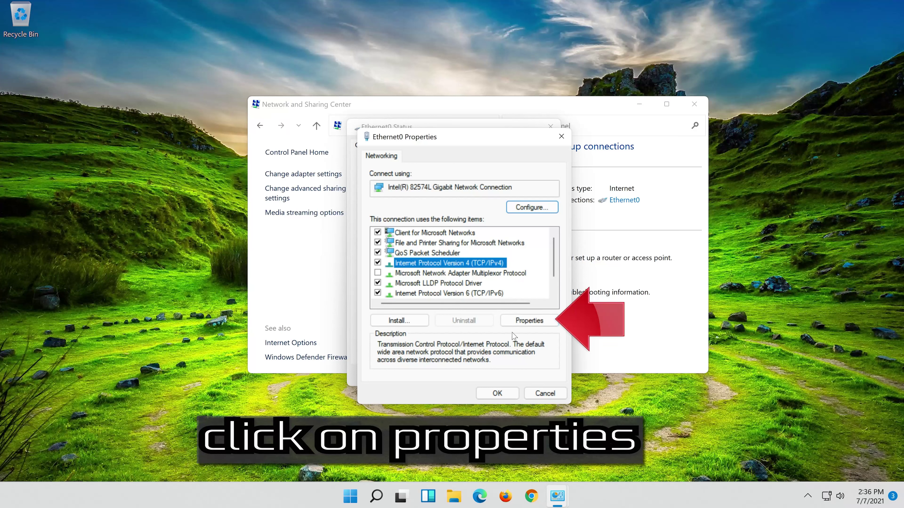
{"action": "left_click", "coordinate": [529, 322]}
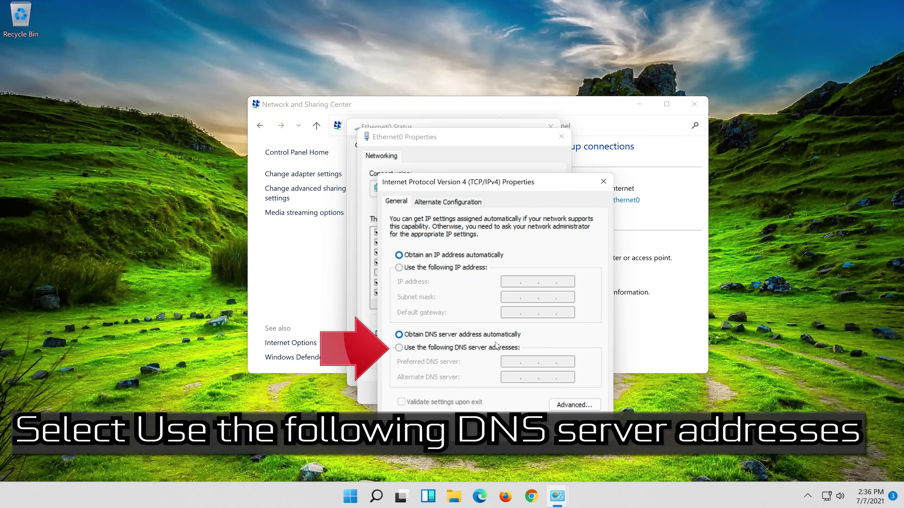
Set Ethernet0's preferred DNS to 8.8.8.8 and alternate DNS to 8.8.4.4, then close the dialogs.
{"action": "left_click", "coordinate": [399, 348]}
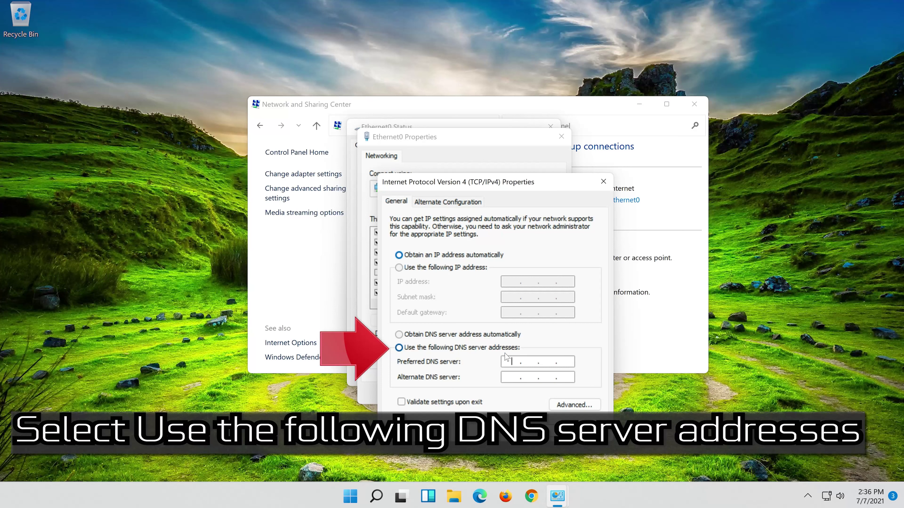
{"action": "left_click", "coordinate": [514, 361]}
{"action": "type", "text": "8"}
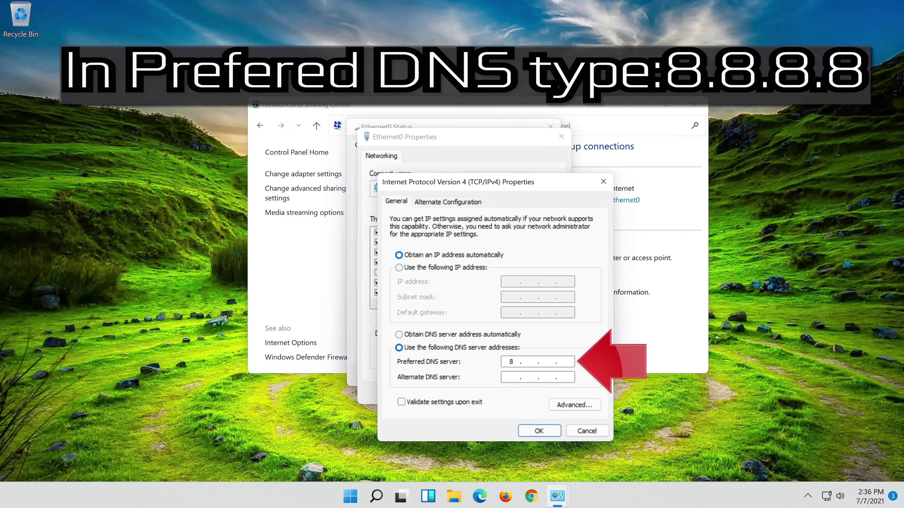
{"action": "type", "text": ".8.8.8"}
{"action": "left_click", "coordinate": [510, 377]}
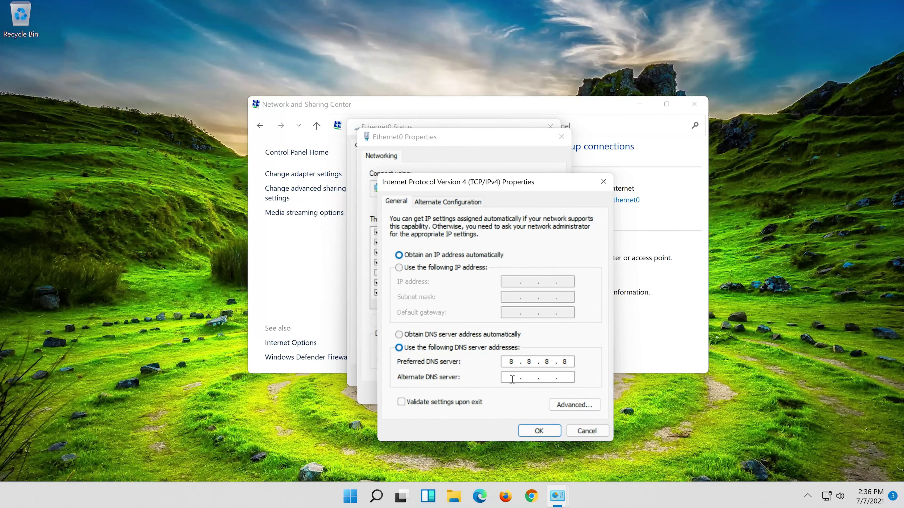
{"action": "type", "text": "8."}
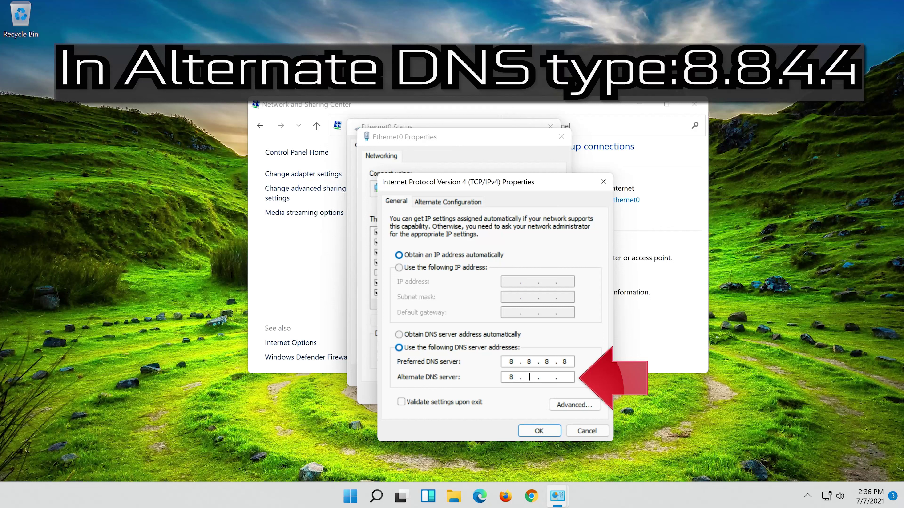
{"action": "type", "text": "8.4.4"}
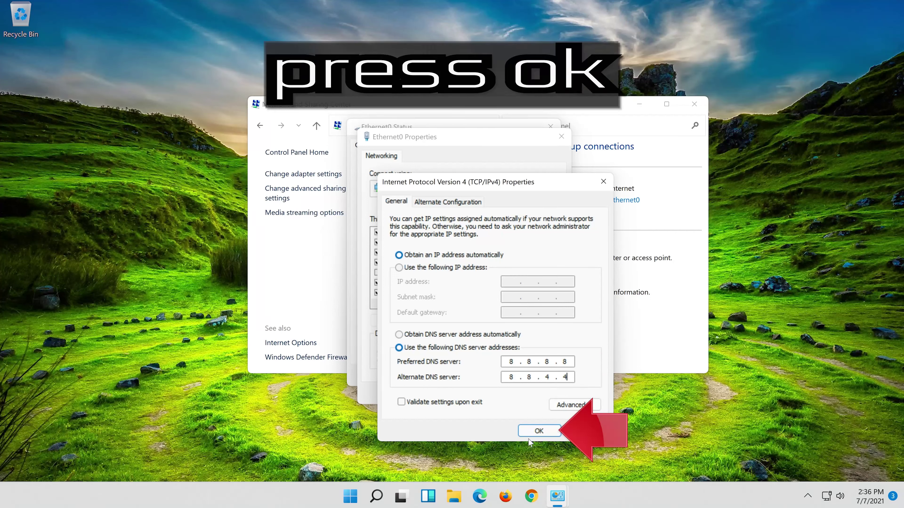
{"action": "left_click", "coordinate": [539, 432]}
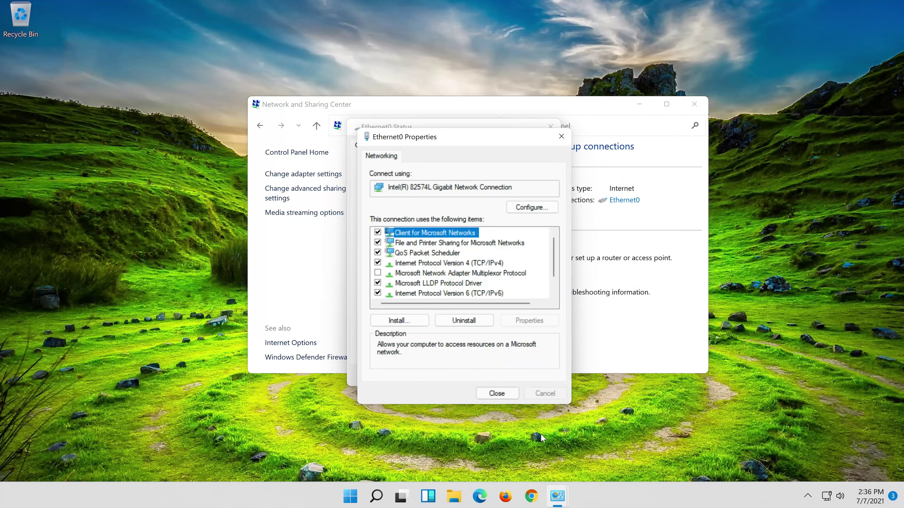
{"action": "left_click", "coordinate": [507, 394]}
{"action": "left_click", "coordinate": [534, 377]}
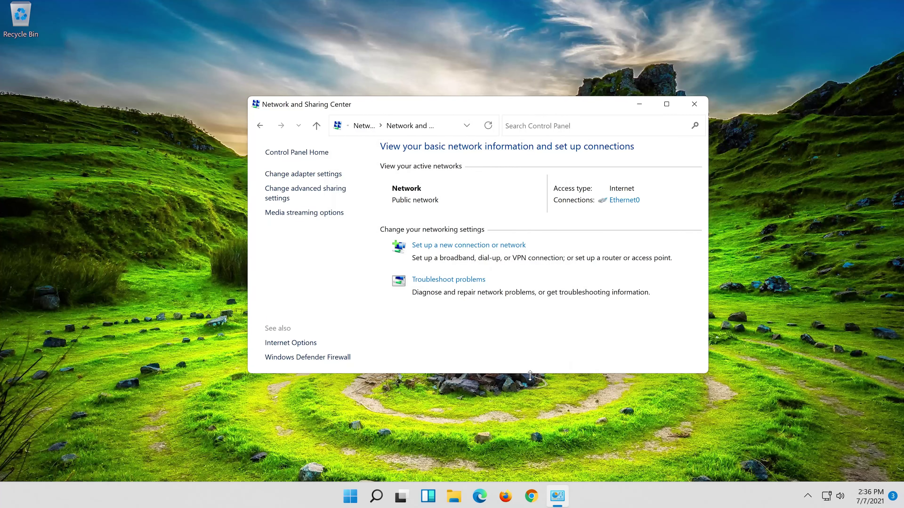
Close Network and Sharing Center and run Command Prompt as administrator from a 'cmd' search.
{"action": "left_click", "coordinate": [698, 104]}
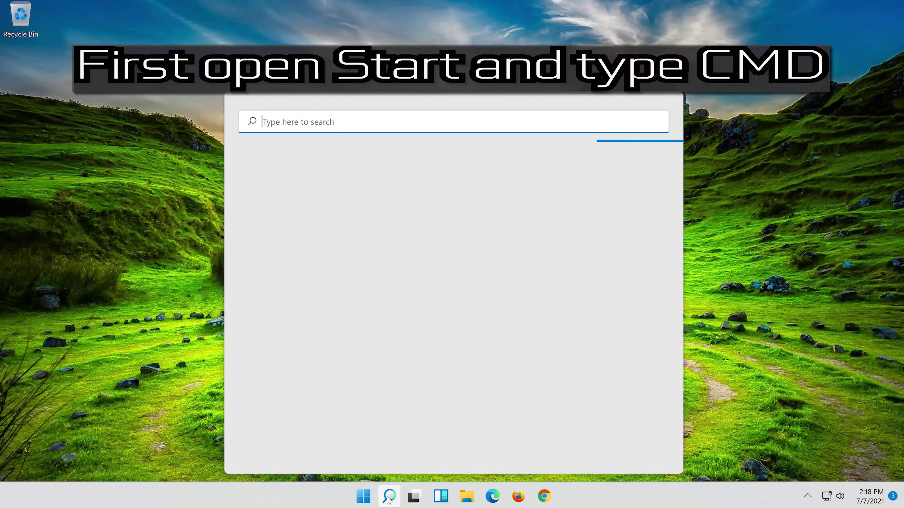
{"action": "type", "text": "cmd"}
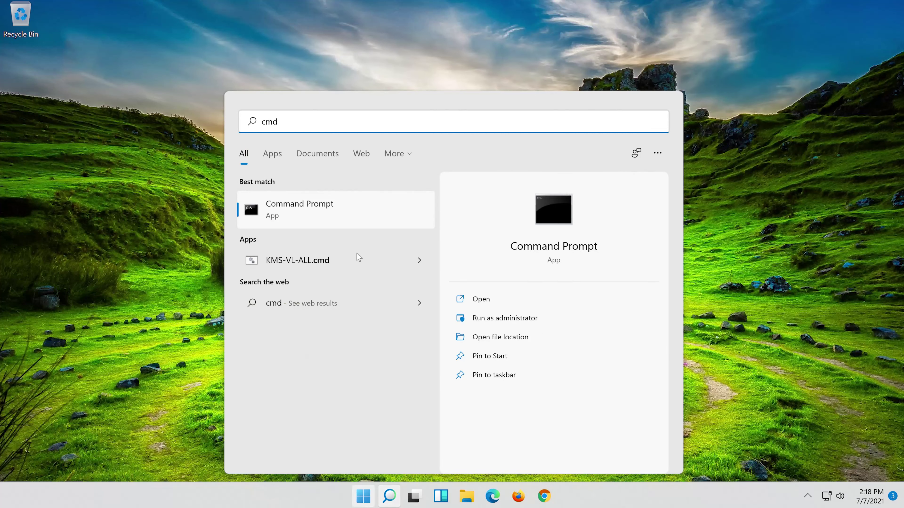
{"action": "right_click", "coordinate": [374, 214]}
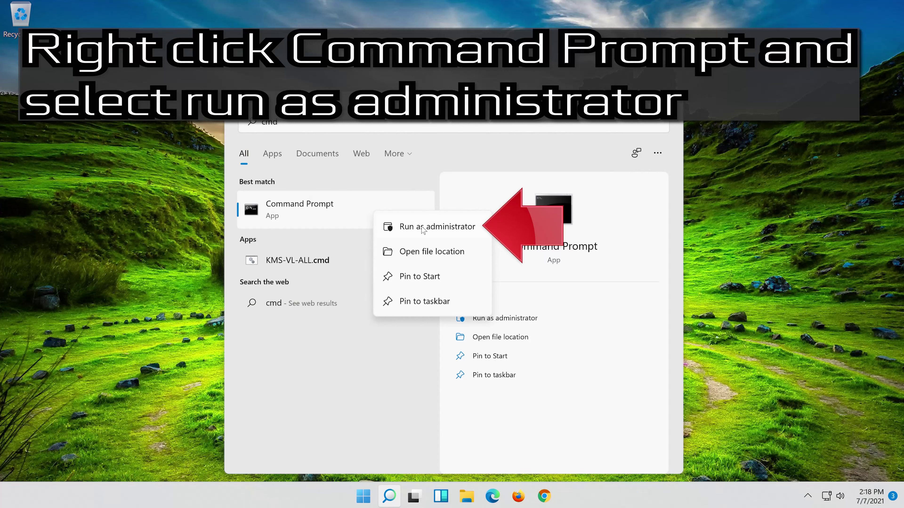
{"action": "left_click", "coordinate": [447, 229]}
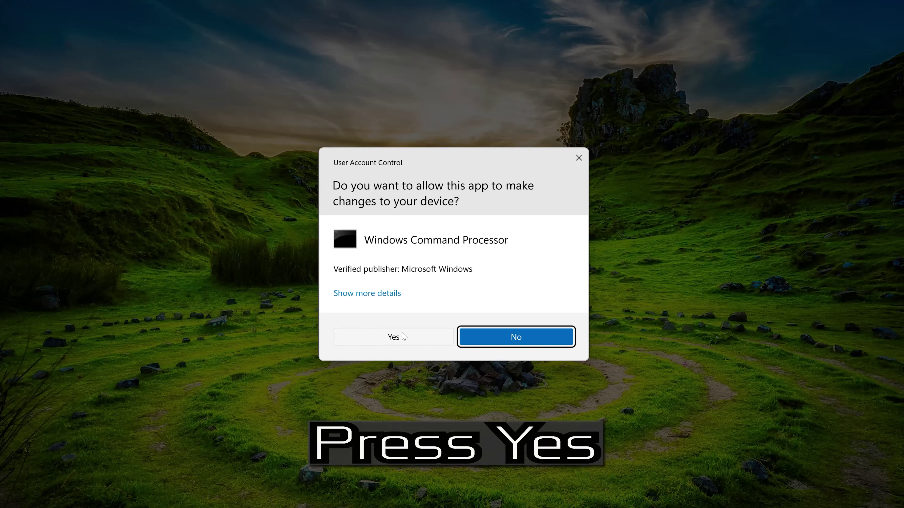
Allow the admin prompt, then run 'netsh int ip reset c:\resetlog.txt' and 'netsh winsock reset'.
{"action": "left_click", "coordinate": [403, 336]}
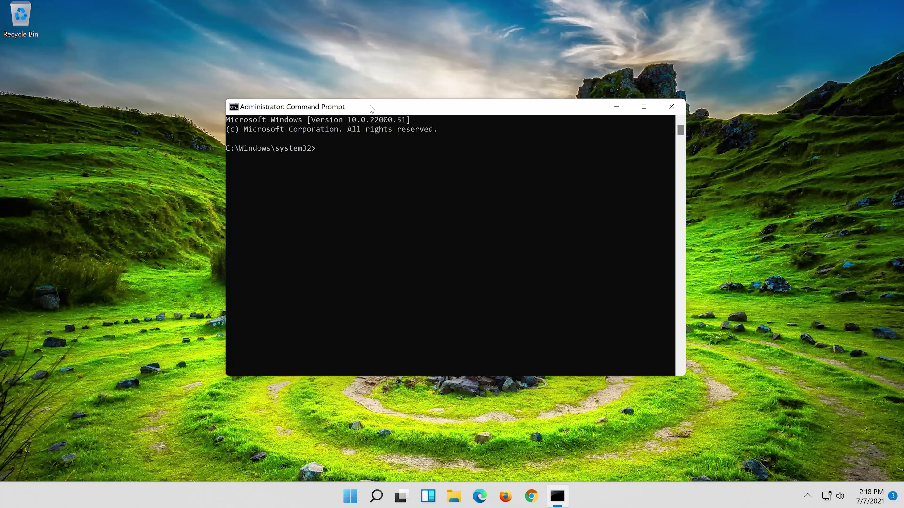
{"action": "type", "text": "n"}
{"action": "type", "text": "et"}
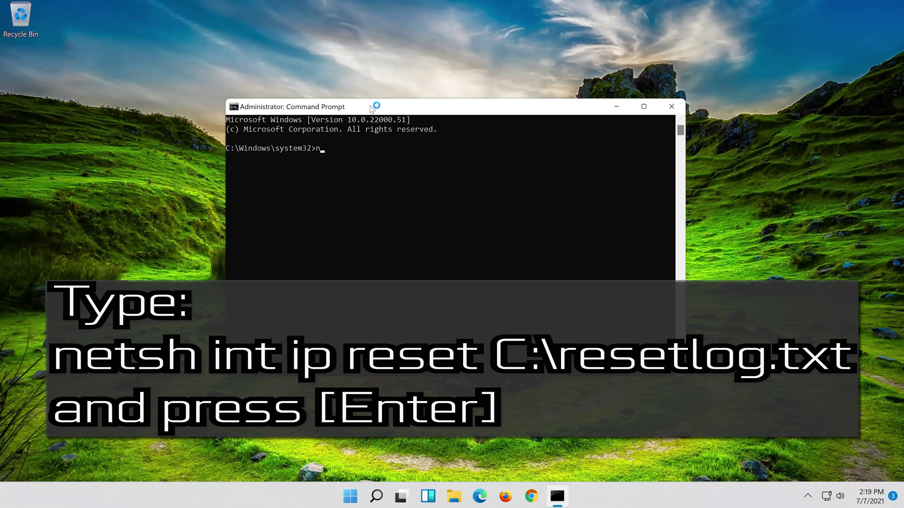
{"action": "type", "text": "sh int ip reset c:\\reset"}
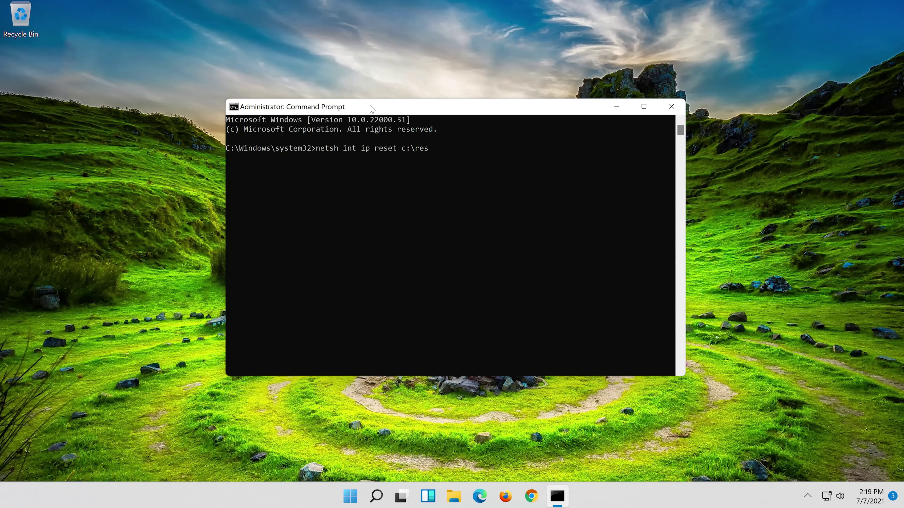
{"action": "type", "text": "log.txt"}
{"action": "key", "text": "Return"}
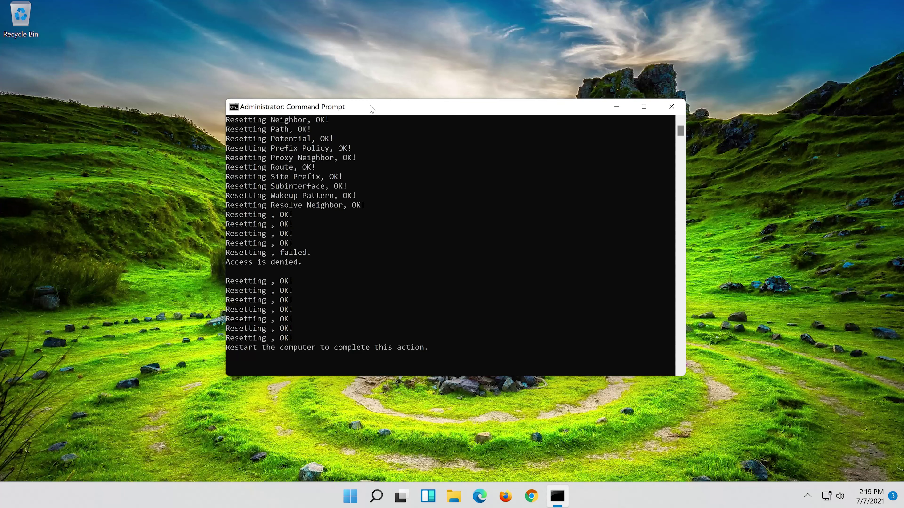
{"action": "type", "text": "n"}
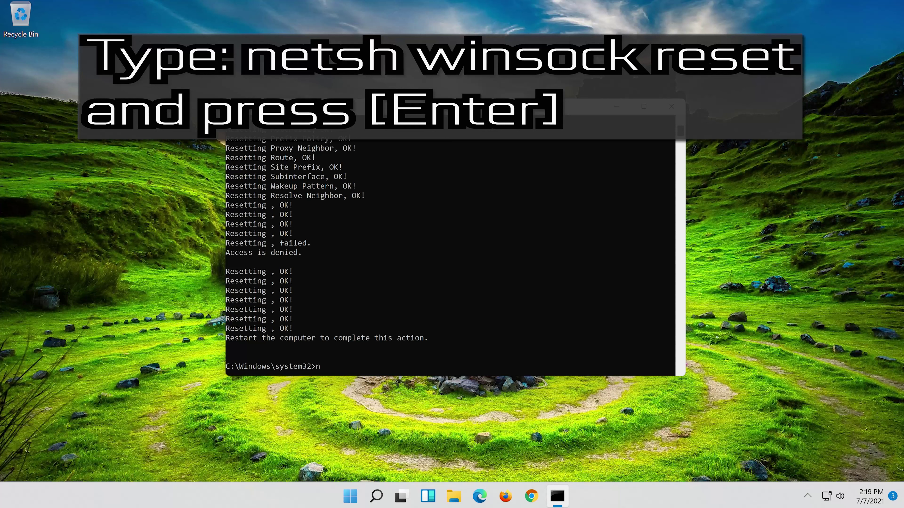
{"action": "type", "text": "retsh winsock reset"}
{"action": "key", "text": "Return"}
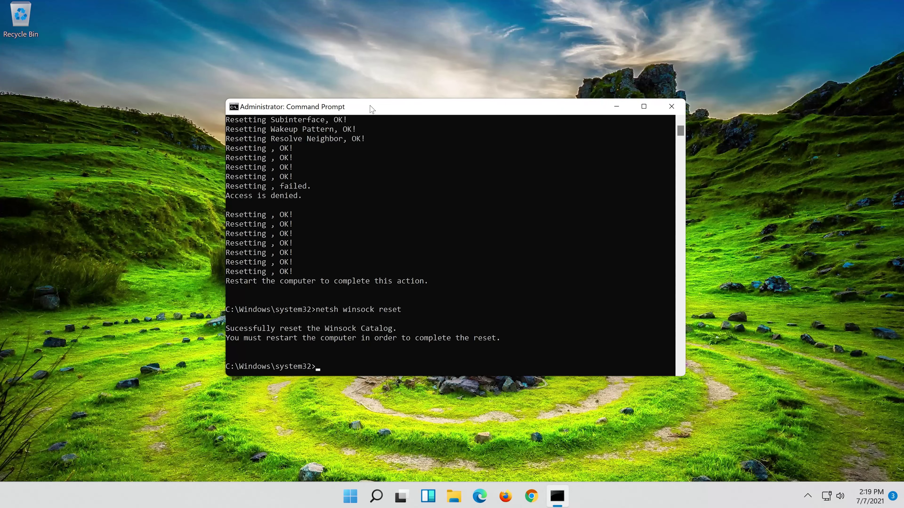
Run 'ipconfig /flushdns', then exit Command Prompt.
{"action": "type", "text": "ipconfig"}
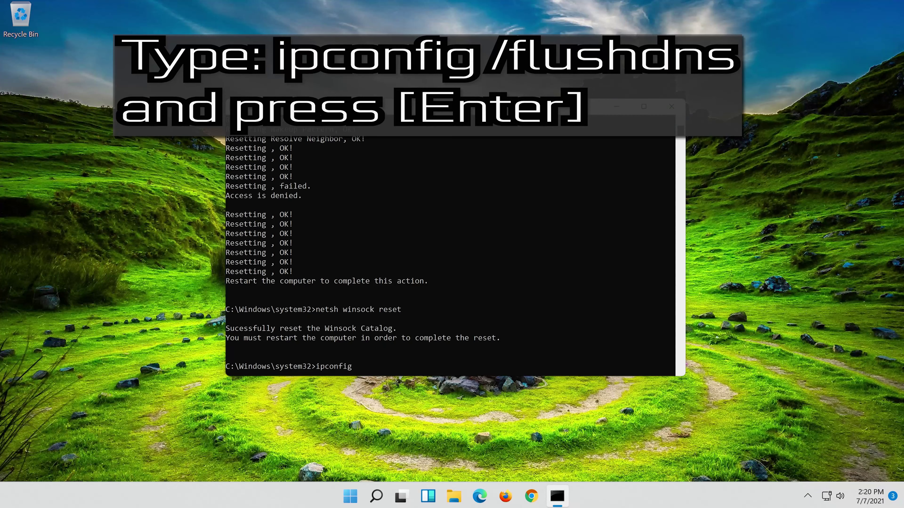
{"action": "type", "text": " /flushdns"}
{"action": "key", "text": "Return"}
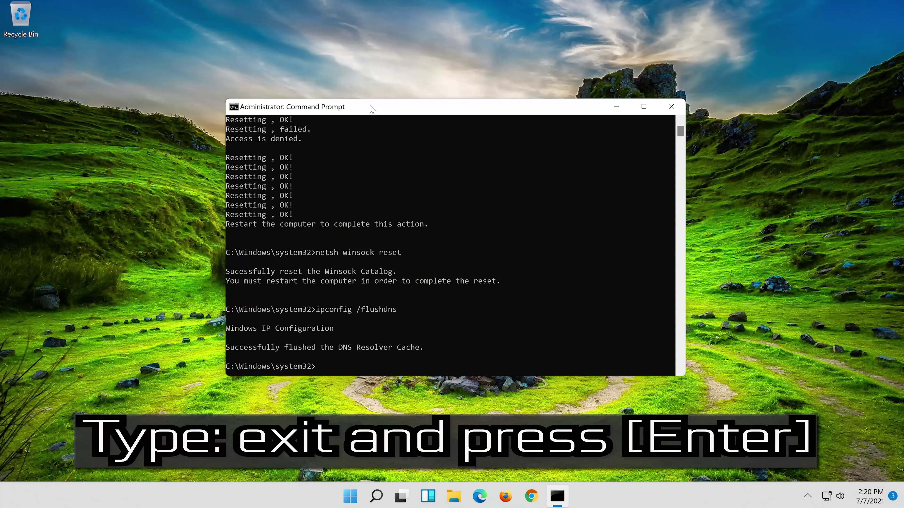
{"action": "type", "text": "exit"}
{"action": "key", "text": "Return"}
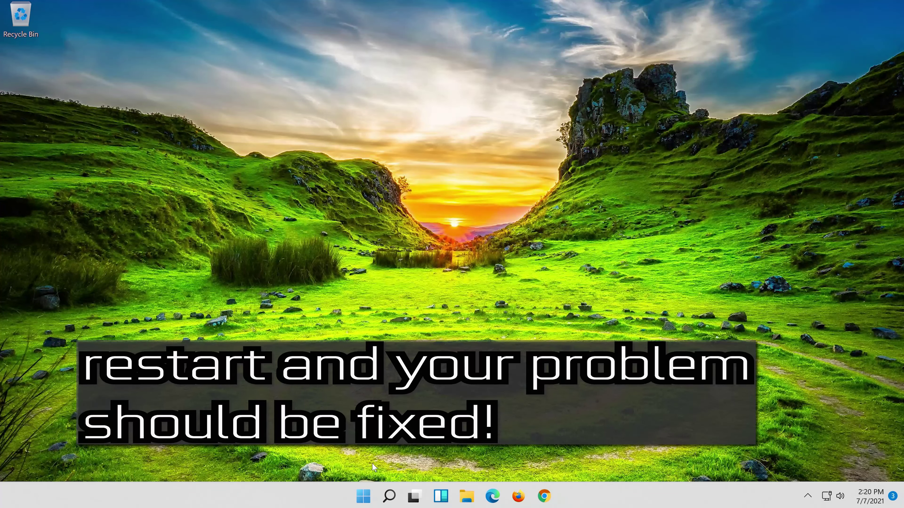
Choose Restart from the Start menu's power options.
{"action": "left_click", "coordinate": [363, 496]}
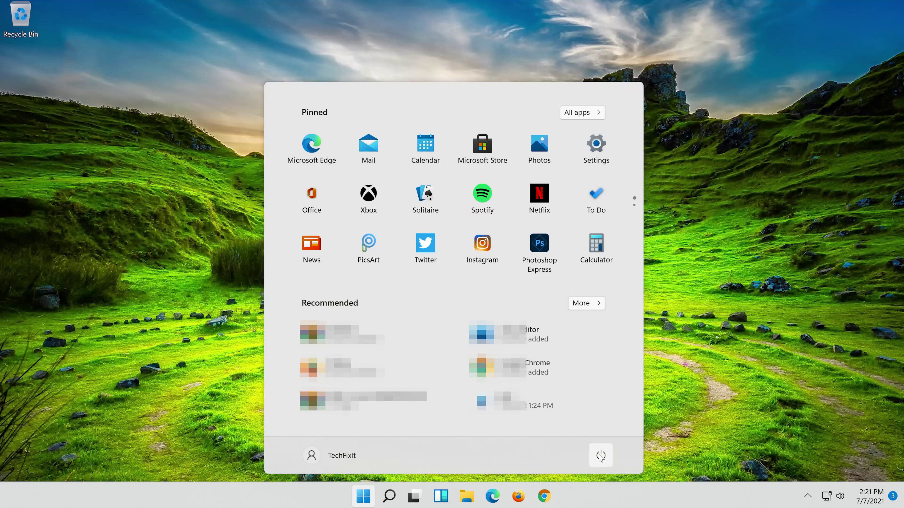
{"action": "left_click", "coordinate": [600, 458]}
{"action": "left_click", "coordinate": [601, 434]}
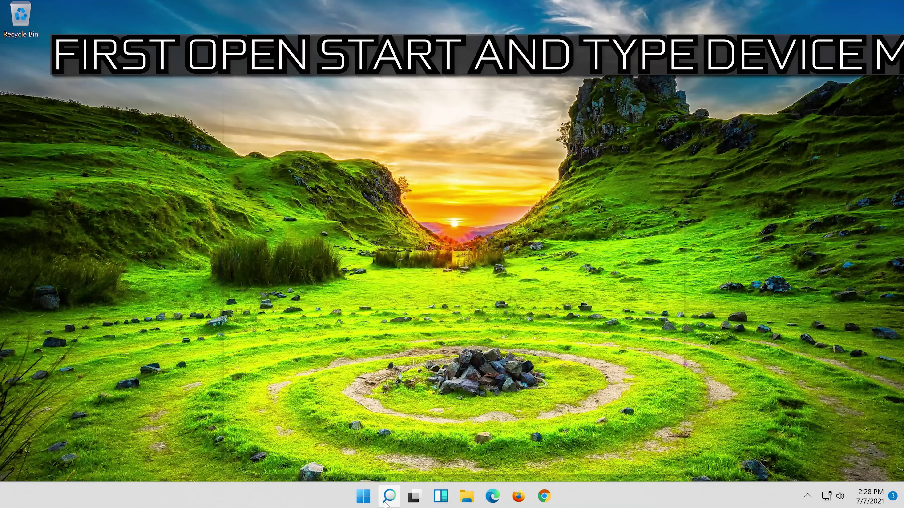
Open Device Manager, expand Network adapters, and open the Intel(R) 82574L Gigabit Network Connection's Properties.
{"action": "left_click", "coordinate": [387, 501]}
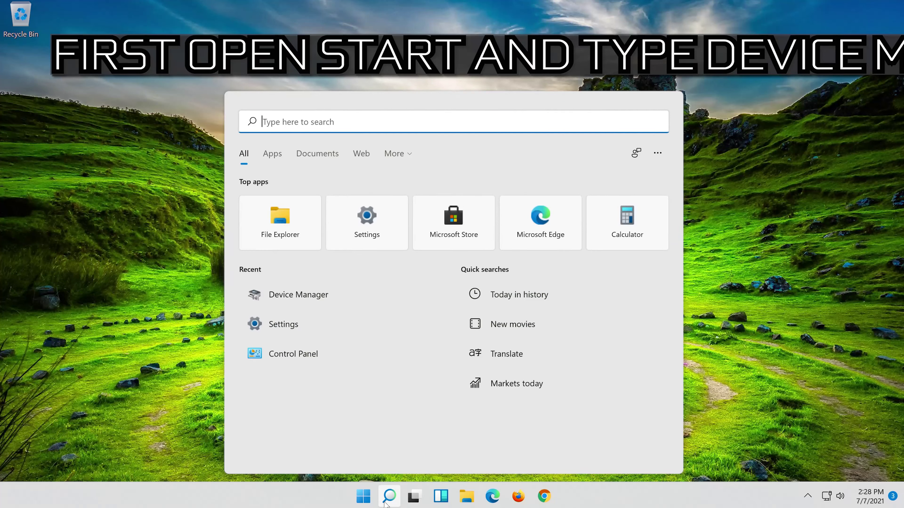
{"action": "type", "text": "device mana"}
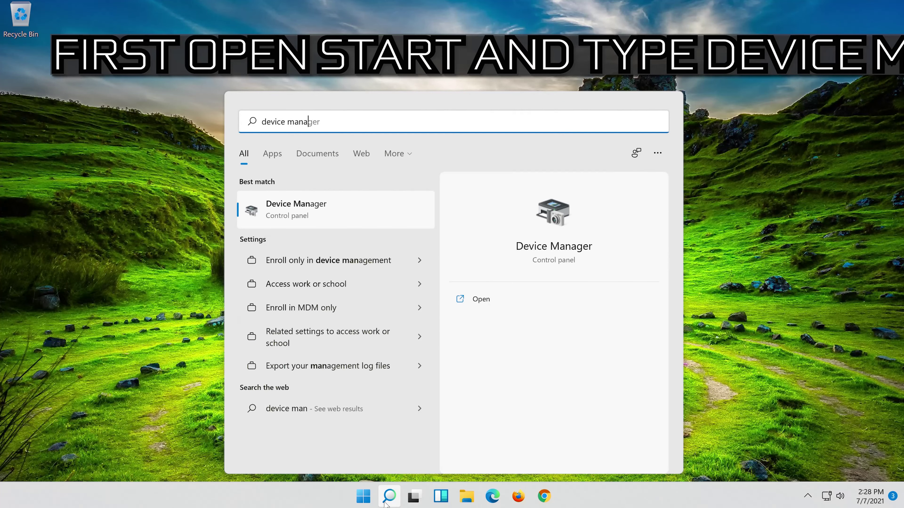
{"action": "type", "text": "ger"}
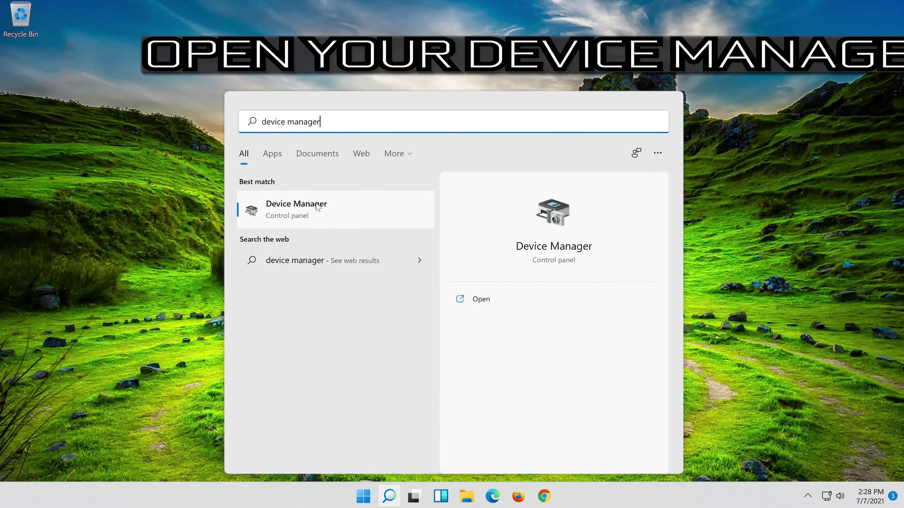
{"action": "left_click", "coordinate": [320, 217]}
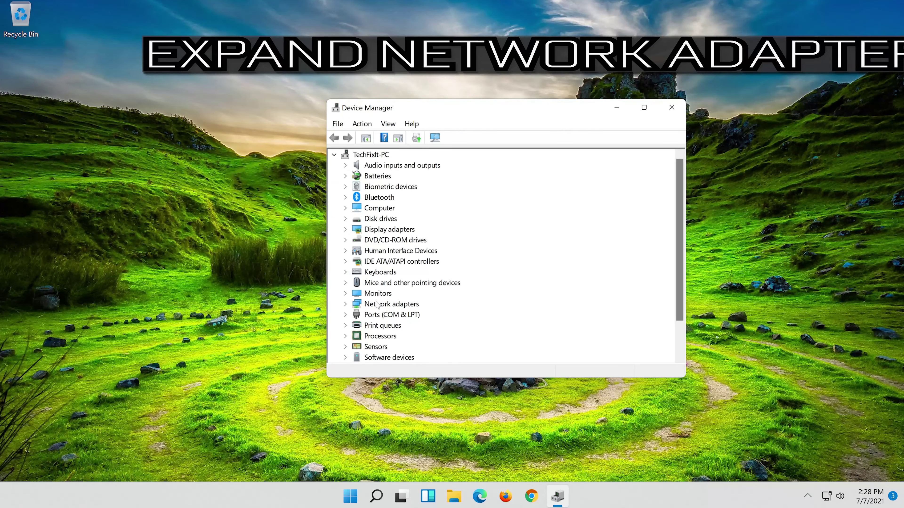
{"action": "left_click", "coordinate": [345, 304]}
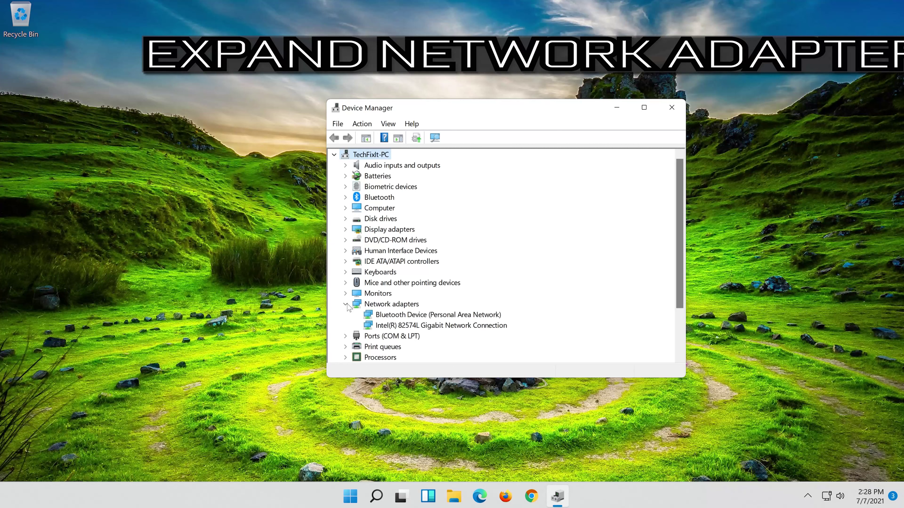
{"action": "left_click", "coordinate": [407, 327]}
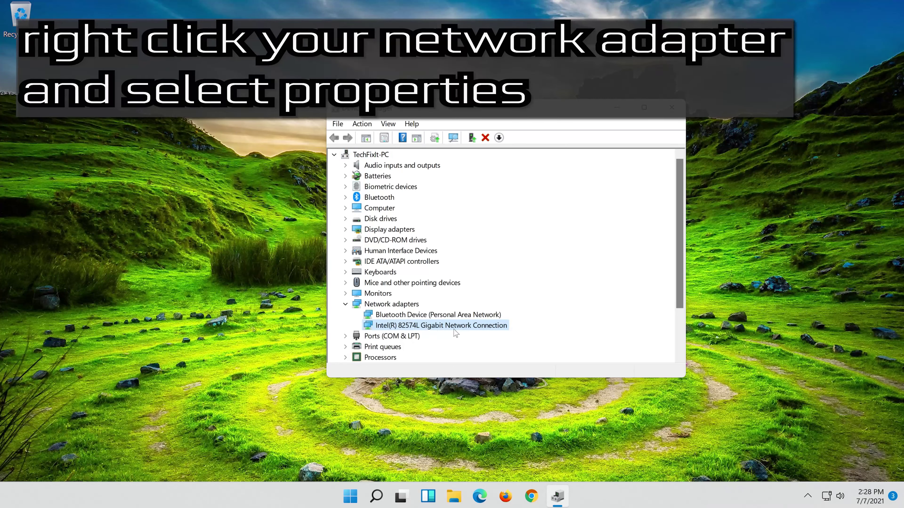
{"action": "right_click", "coordinate": [444, 328]}
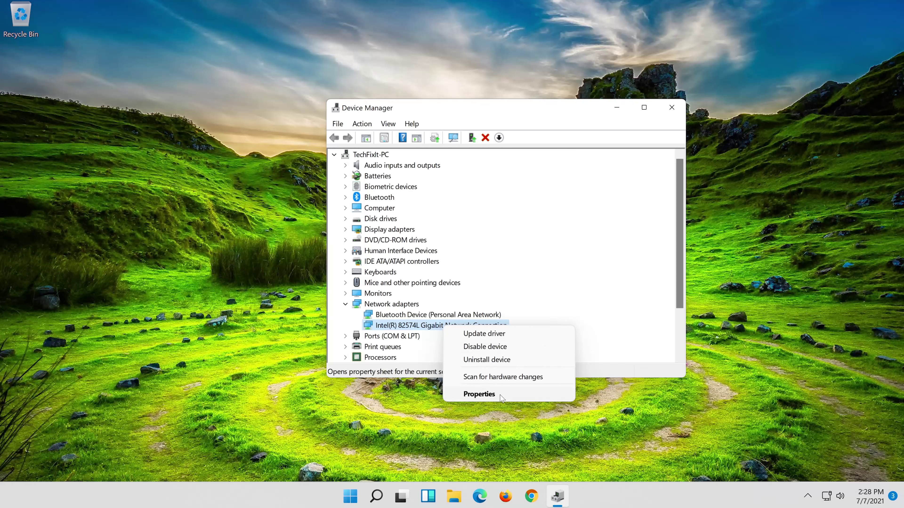
{"action": "left_click", "coordinate": [479, 394]}
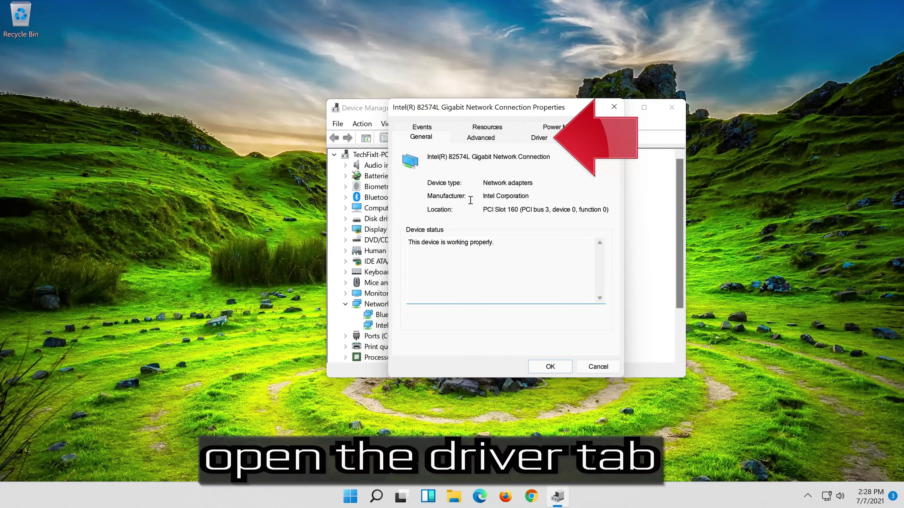
Uninstall the Intel(R) 82574L Gigabit Network Connection from its Driver tab and confirm.
{"action": "left_click", "coordinate": [547, 141]}
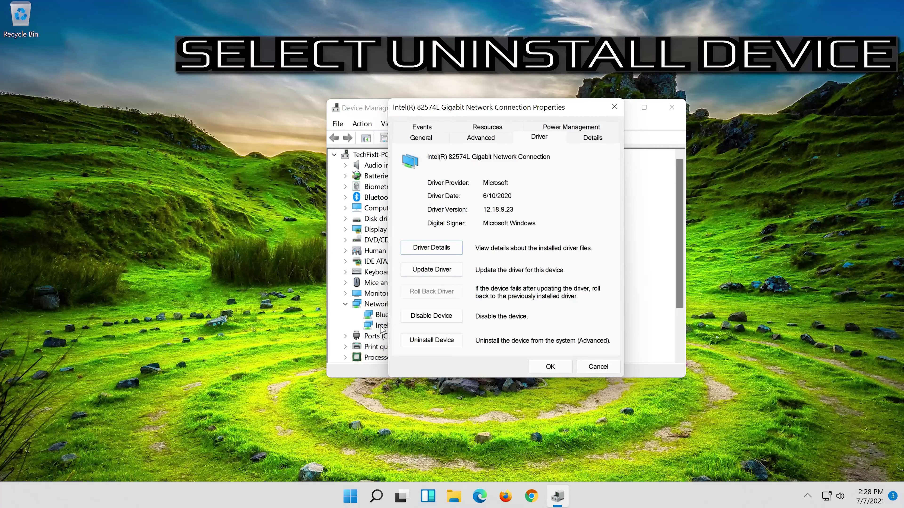
{"action": "left_click", "coordinate": [438, 342]}
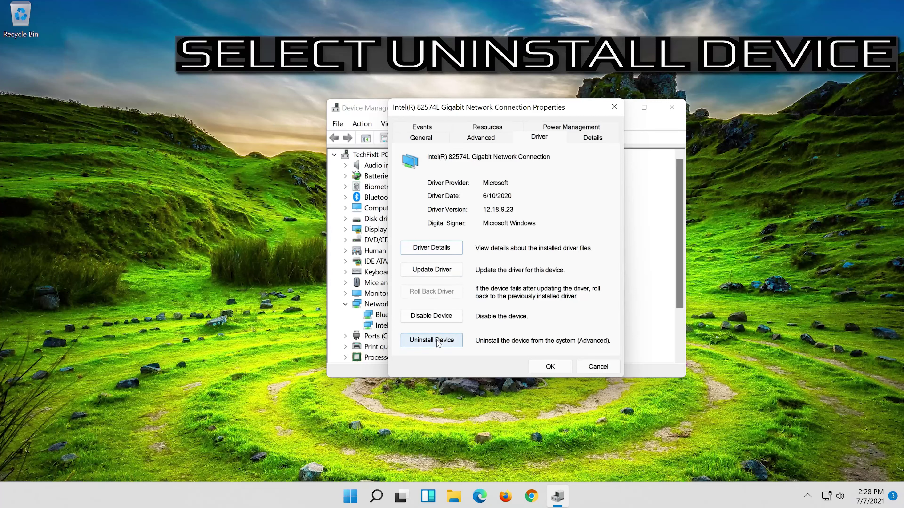
{"action": "left_click", "coordinate": [438, 342]}
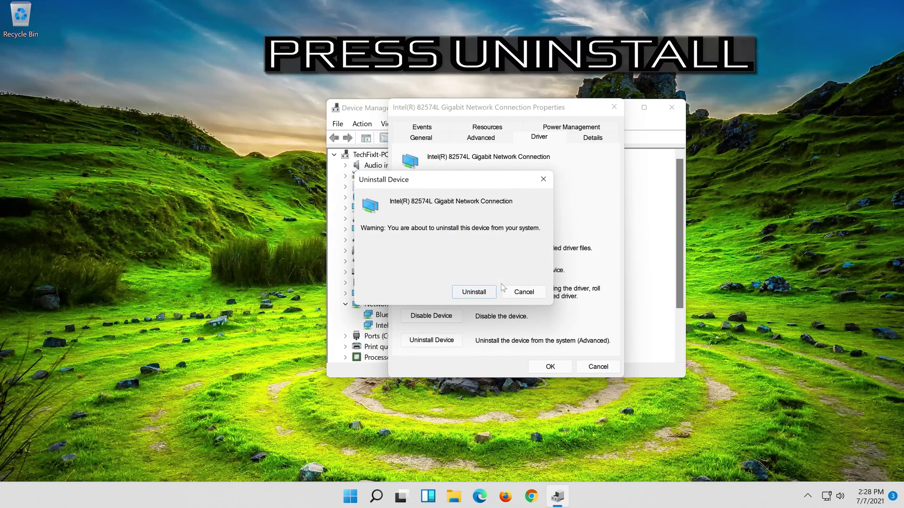
{"action": "left_click", "coordinate": [476, 294]}
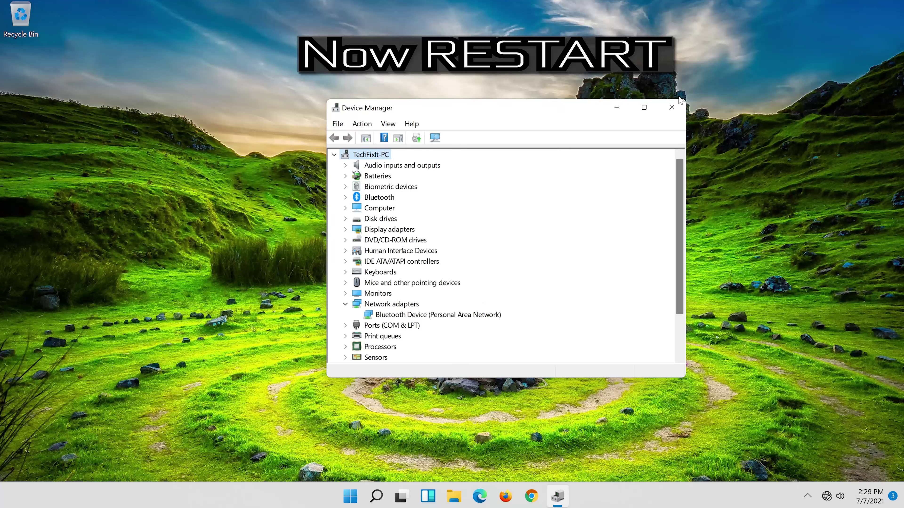
Close Device Manager and restart Windows from the Start menu power options.
{"action": "left_click", "coordinate": [679, 109]}
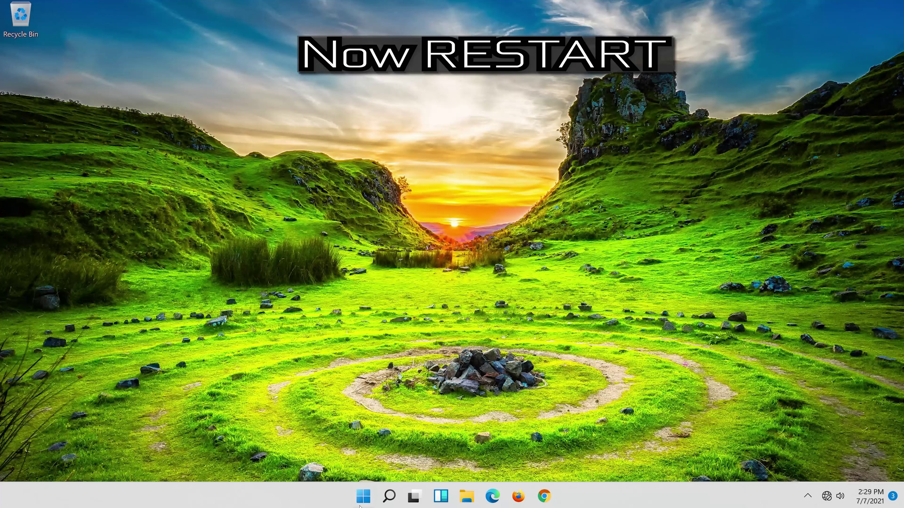
{"action": "left_click", "coordinate": [364, 498]}
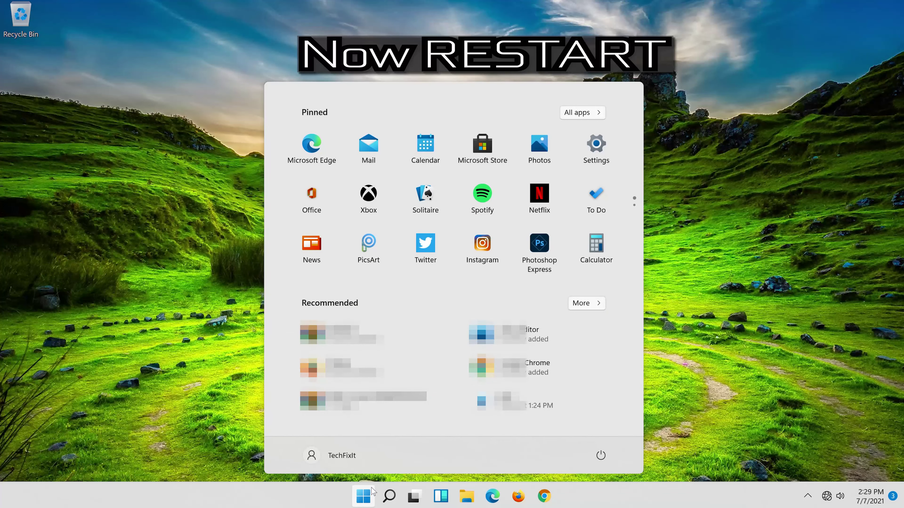
{"action": "left_click", "coordinate": [602, 455]}
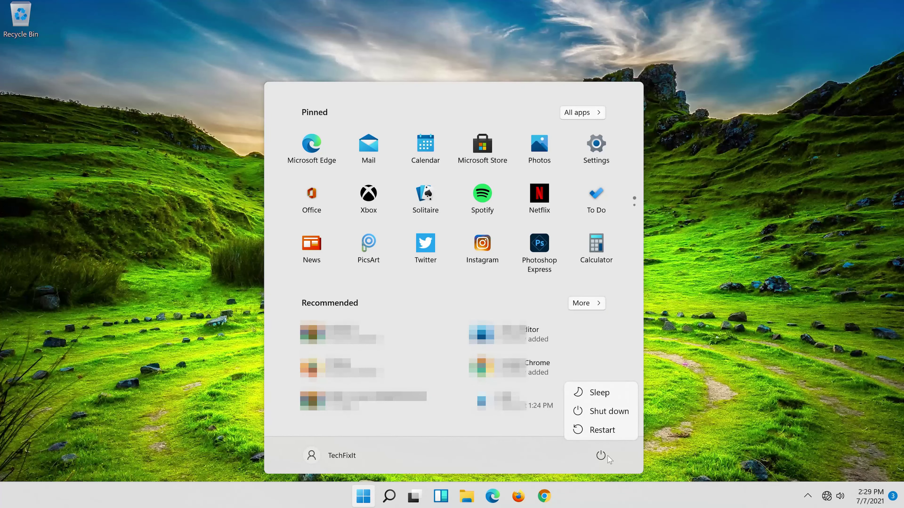
{"action": "left_click", "coordinate": [606, 432]}
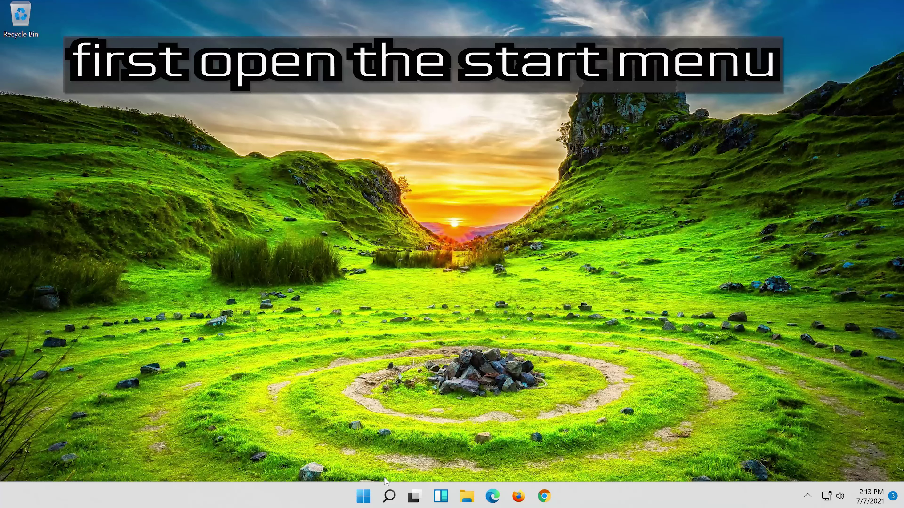
Search for 'settings' and launch the Settings app from Best match.
{"action": "left_click", "coordinate": [398, 499]}
{"action": "type", "text": "se"}
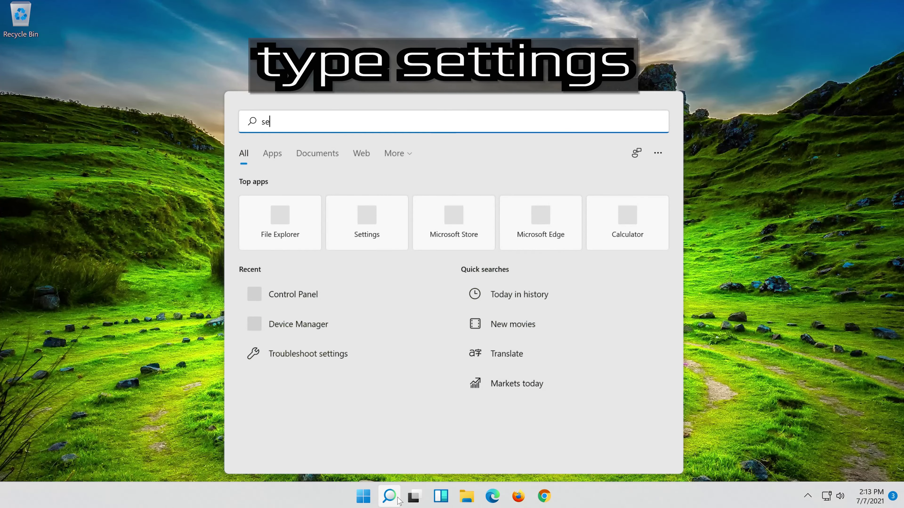
{"action": "type", "text": "ttings"}
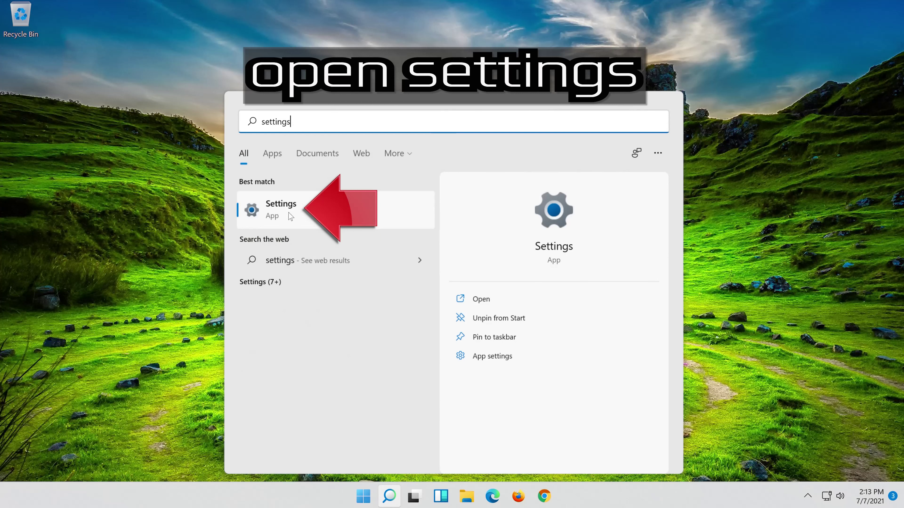
{"action": "left_click", "coordinate": [323, 216]}
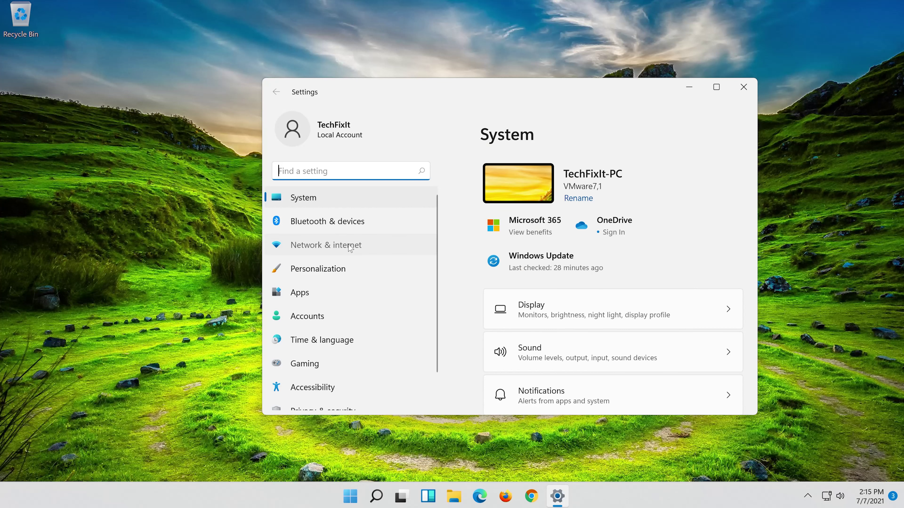
Go to Network & internet > Advanced network settings > Network reset.
{"action": "left_click", "coordinate": [349, 248]}
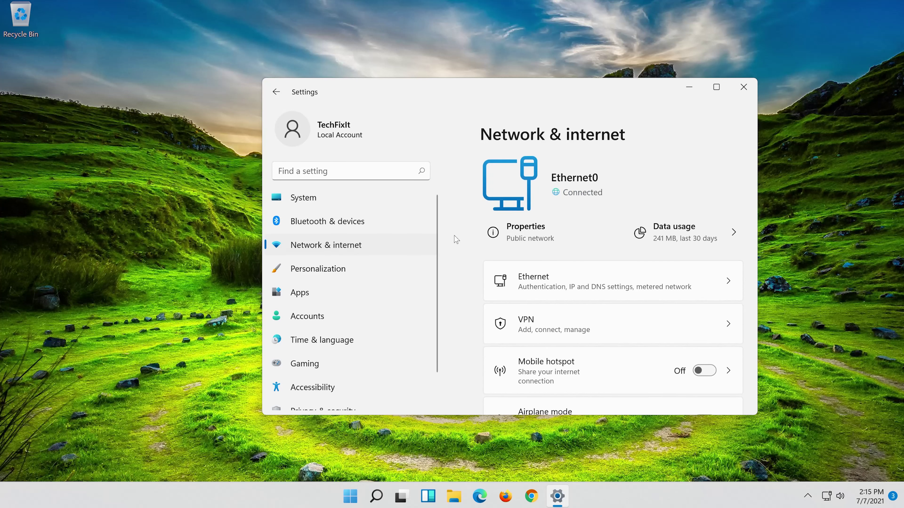
{"action": "scroll", "coordinate": [649, 237], "scroll_direction": "down", "scroll_amount": 5}
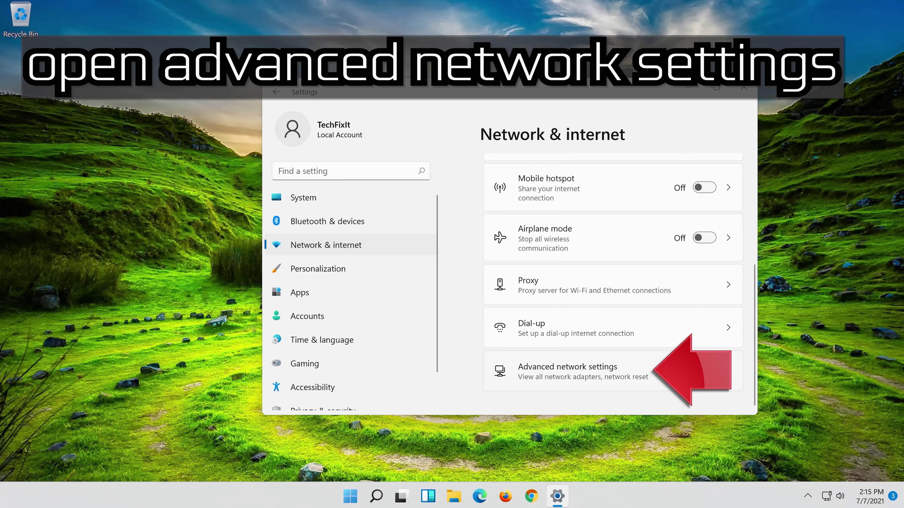
{"action": "left_click", "coordinate": [554, 377]}
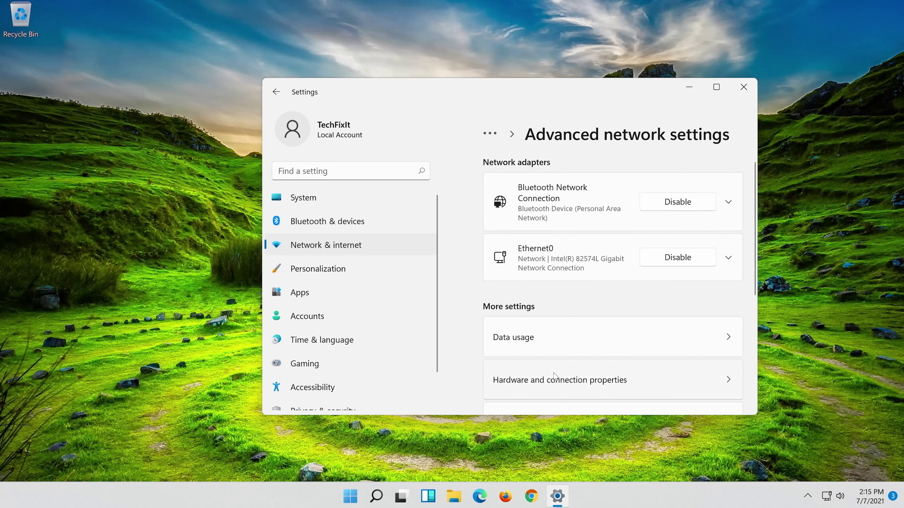
{"action": "scroll", "coordinate": [554, 375], "scroll_direction": "down", "scroll_amount": 5}
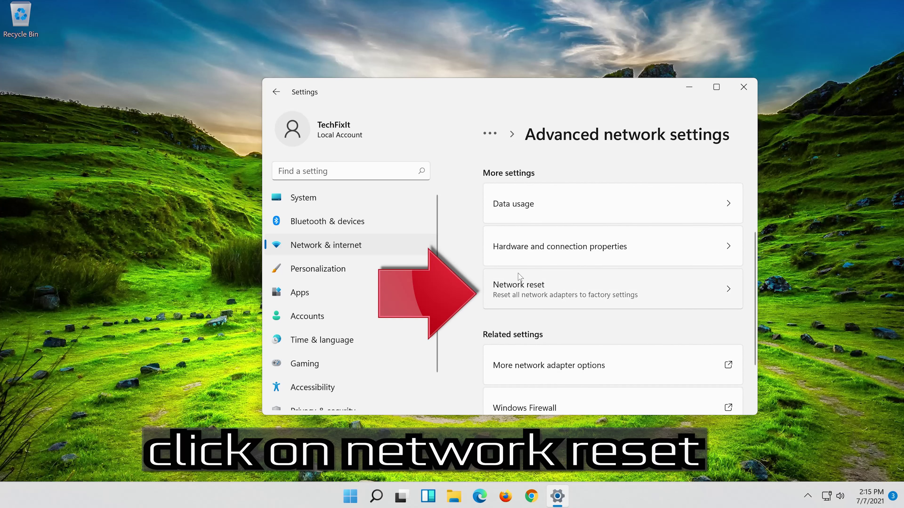
{"action": "left_click", "coordinate": [592, 292]}
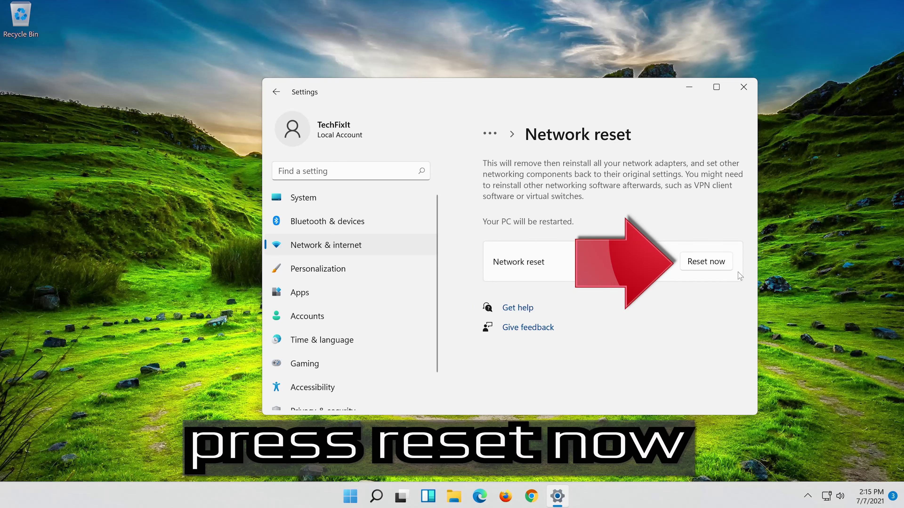
Confirm Reset now for all network adapters, dismiss the sign-out notice, and close Settings.
{"action": "left_click", "coordinate": [712, 261]}
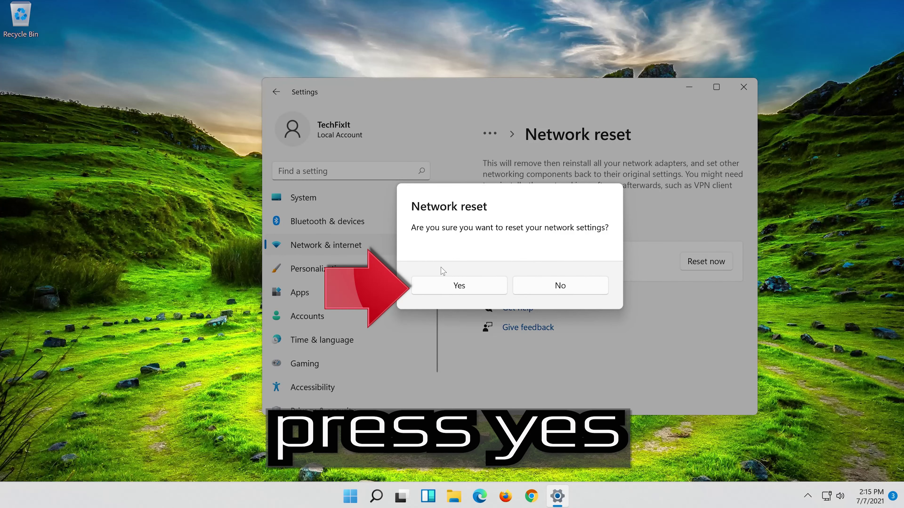
{"action": "left_click", "coordinate": [467, 288]}
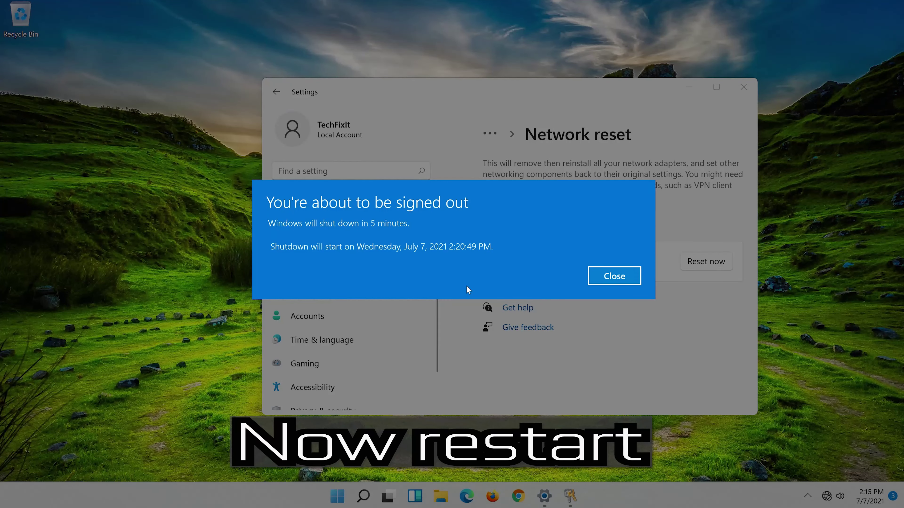
{"action": "left_click", "coordinate": [611, 277]}
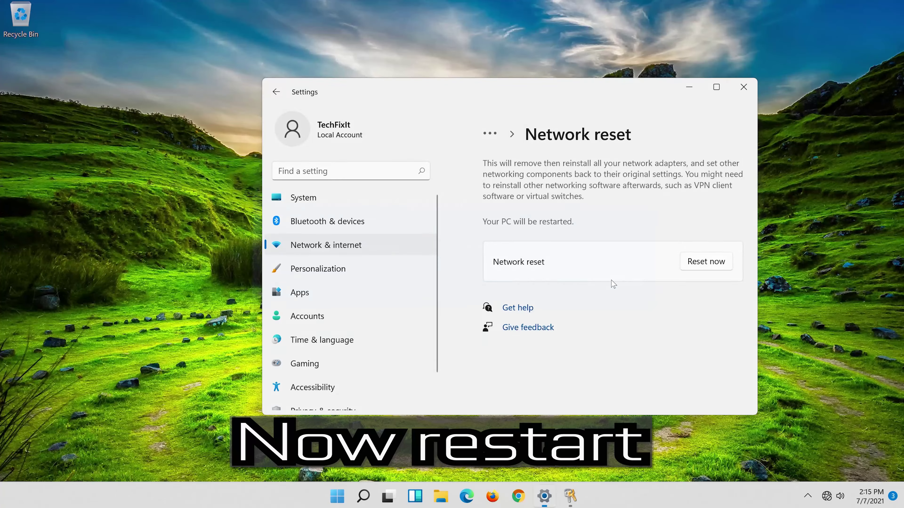
{"action": "left_click", "coordinate": [744, 88]}
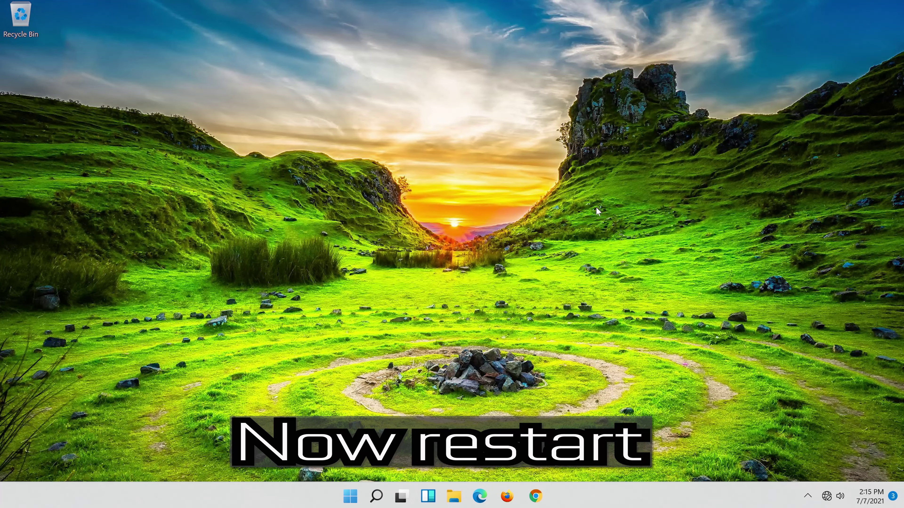
Restart the PC from the Start menu power button to apply the network reset.
{"action": "left_click", "coordinate": [354, 502]}
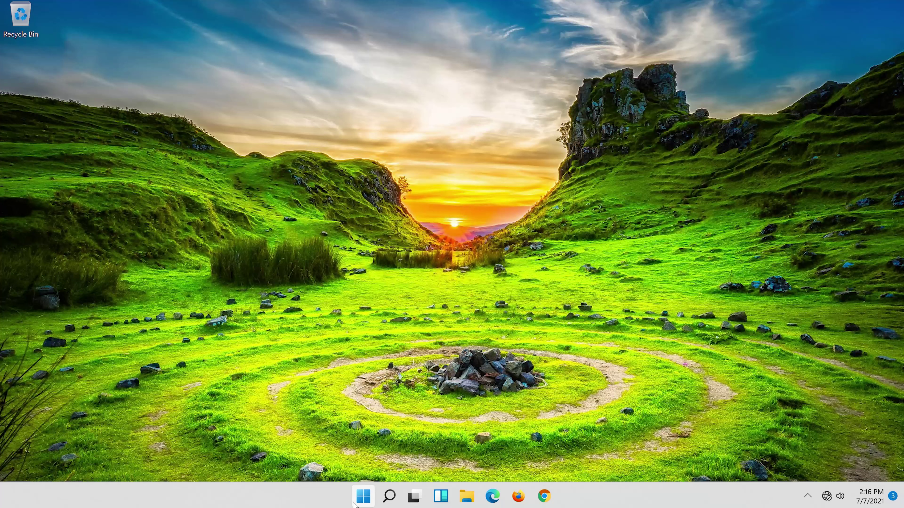
{"action": "left_click", "coordinate": [605, 457]}
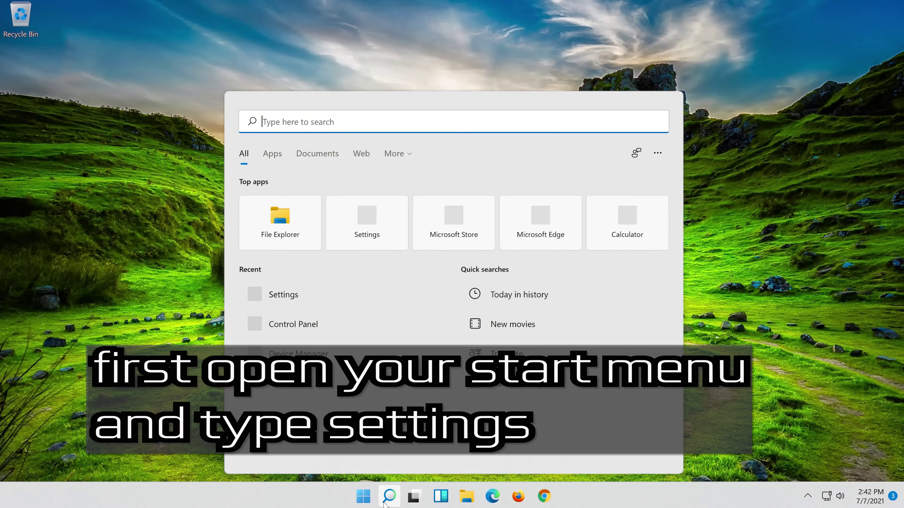
Search 'settigs' and launch the Settings app from the results.
{"action": "type", "text": "settigs"}
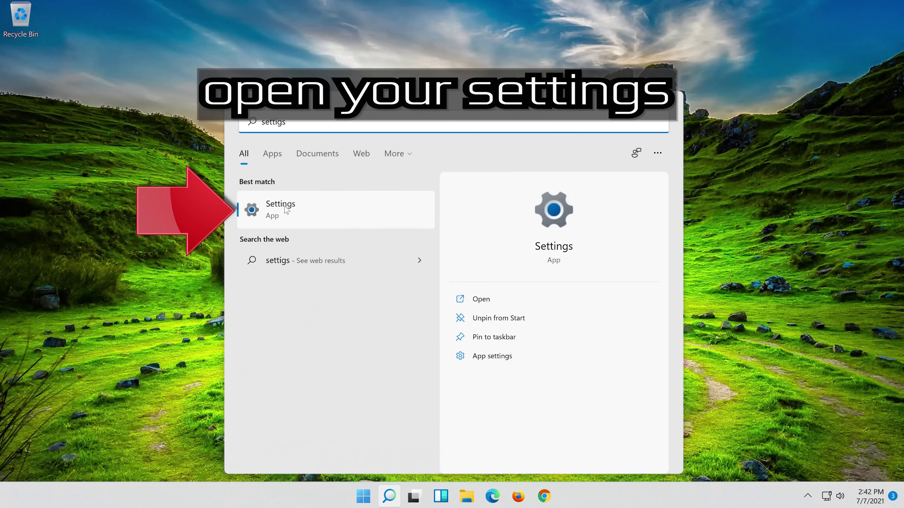
{"action": "left_click", "coordinate": [320, 215]}
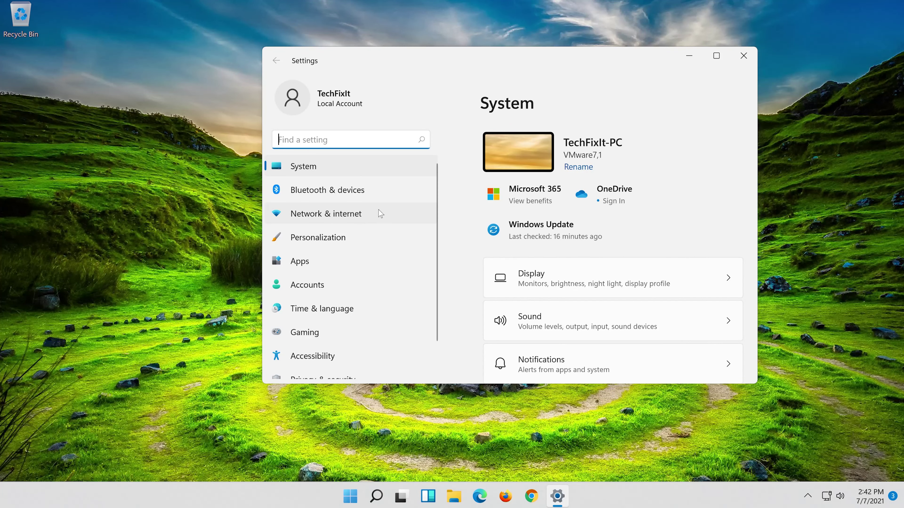
Go to the Proxy page under Network & internet.
{"action": "left_click", "coordinate": [379, 211]}
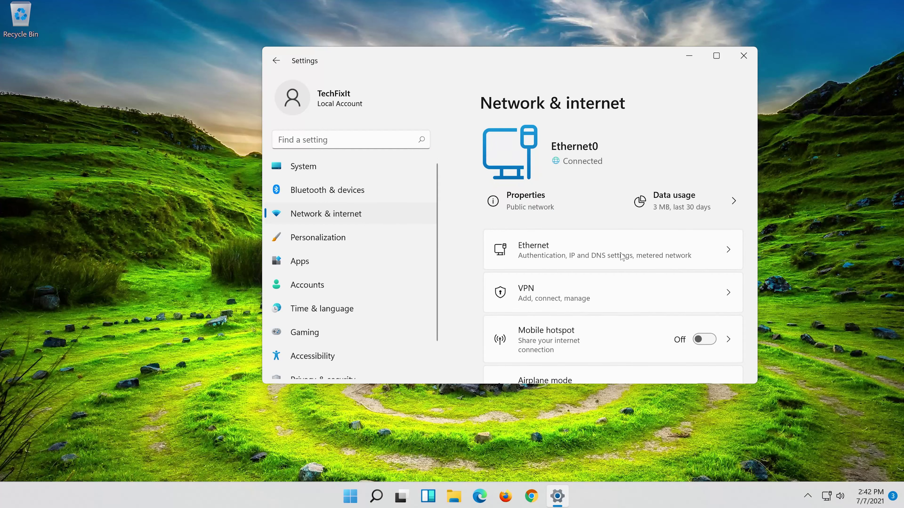
{"action": "scroll", "coordinate": [645, 260], "scroll_direction": "down", "scroll_amount": 5}
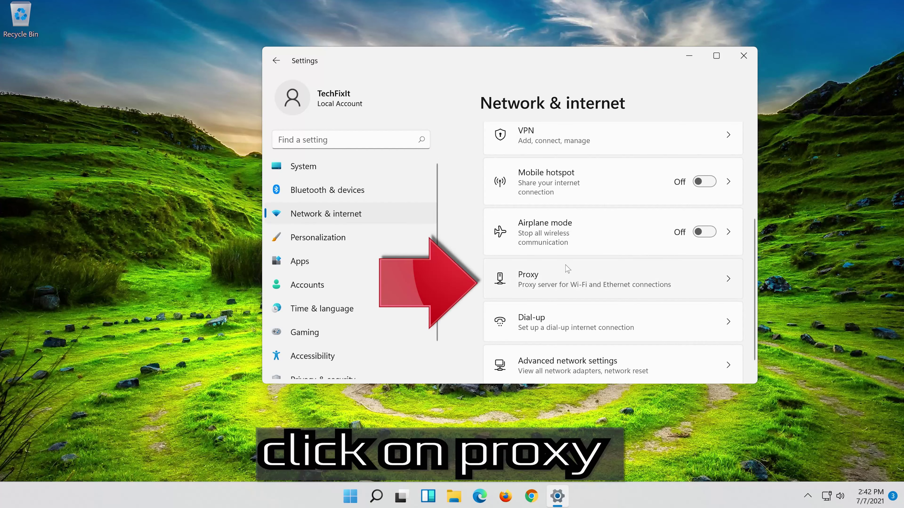
{"action": "left_click", "coordinate": [606, 287]}
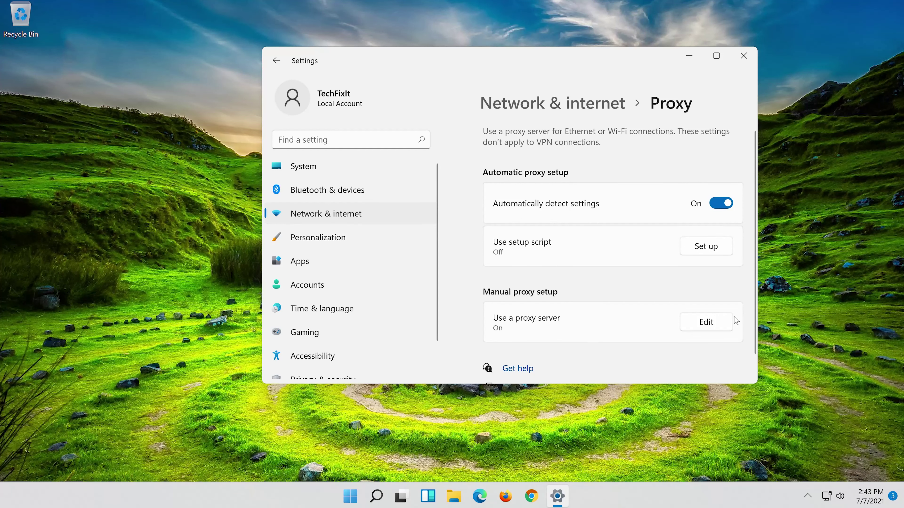
Edit Manual proxy setup, switch 'Use a proxy server' Off, and save.
{"action": "left_click", "coordinate": [706, 322]}
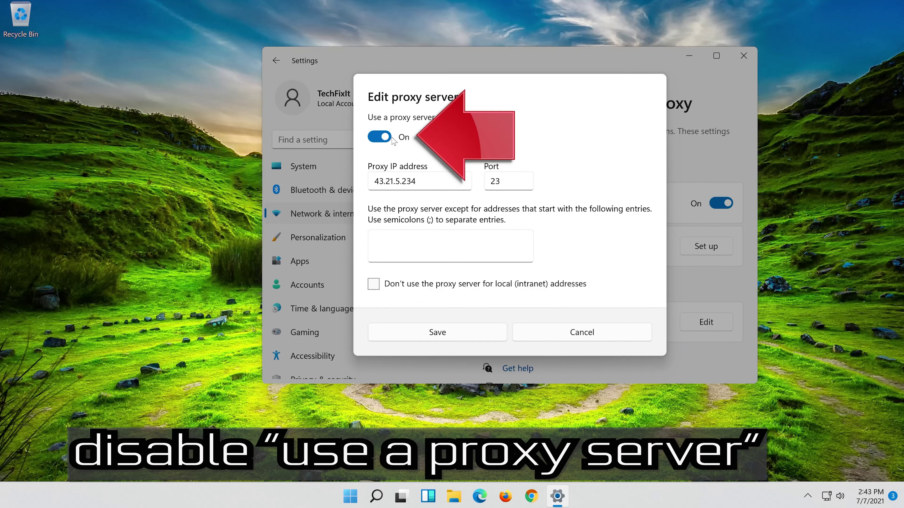
{"action": "left_click", "coordinate": [380, 139]}
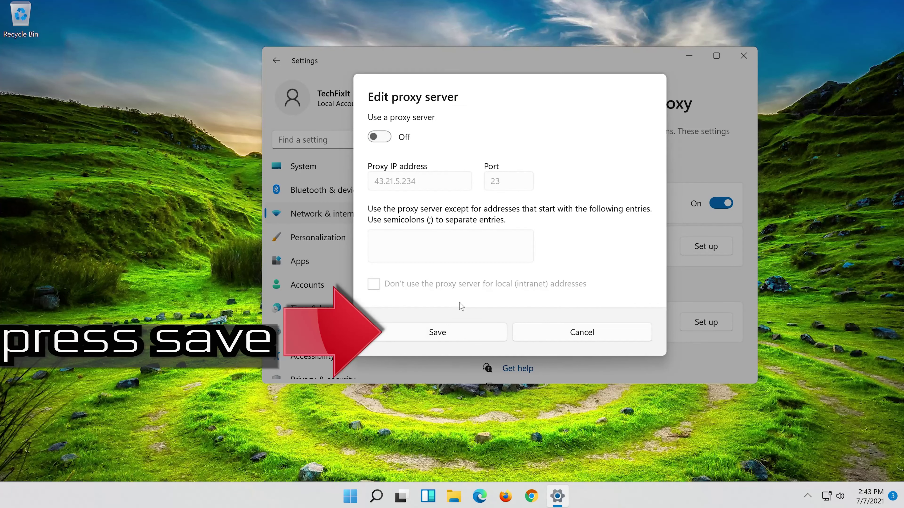
{"action": "left_click", "coordinate": [424, 338]}
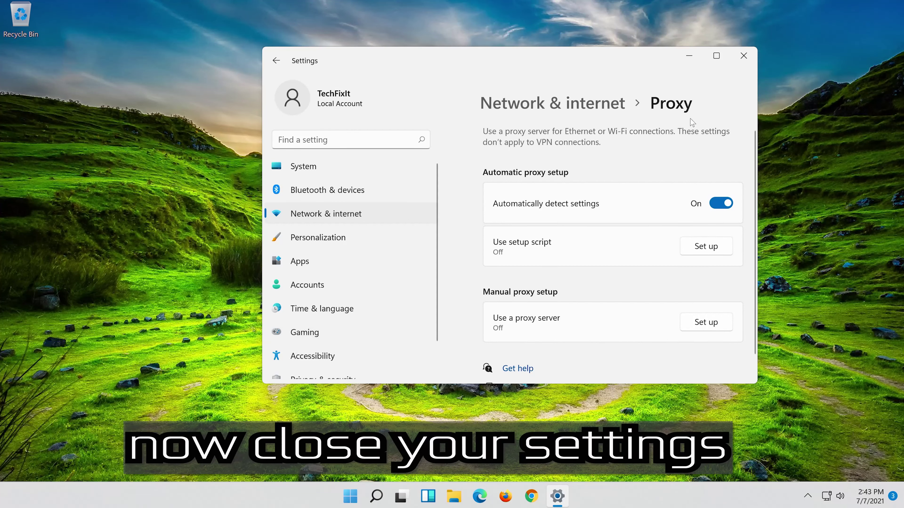